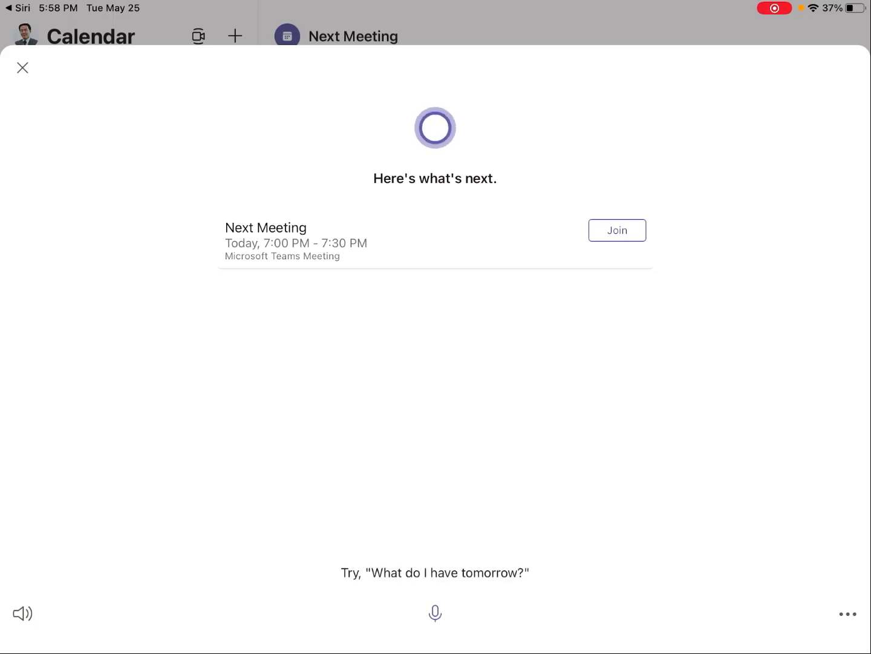
# Step: Ask Cortana by voice to "join my next meeting" to enter the call
pyautogui.click(435, 613)
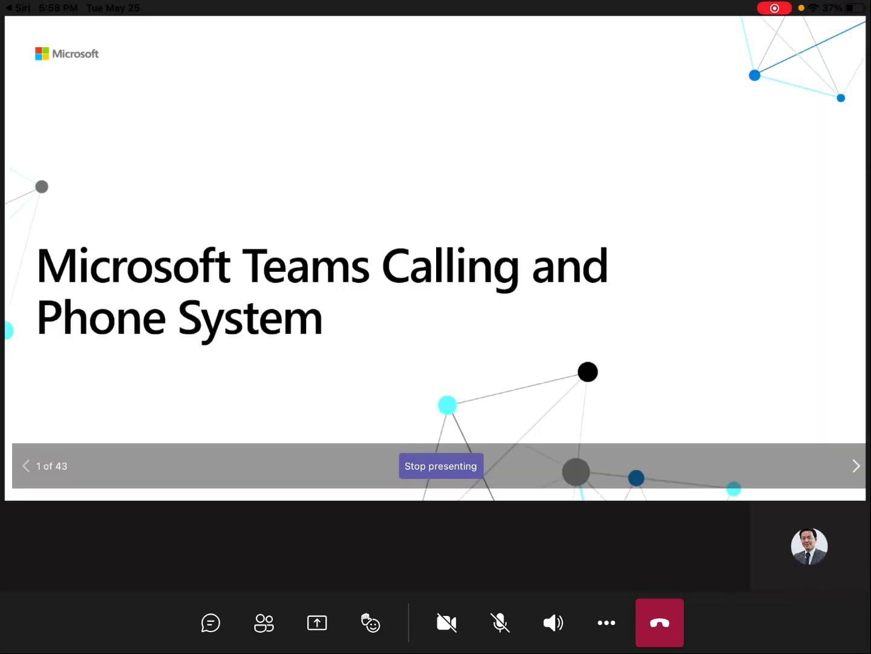
# Step: Summon Siri over the Teams Calling presentation
pyautogui.press('super')
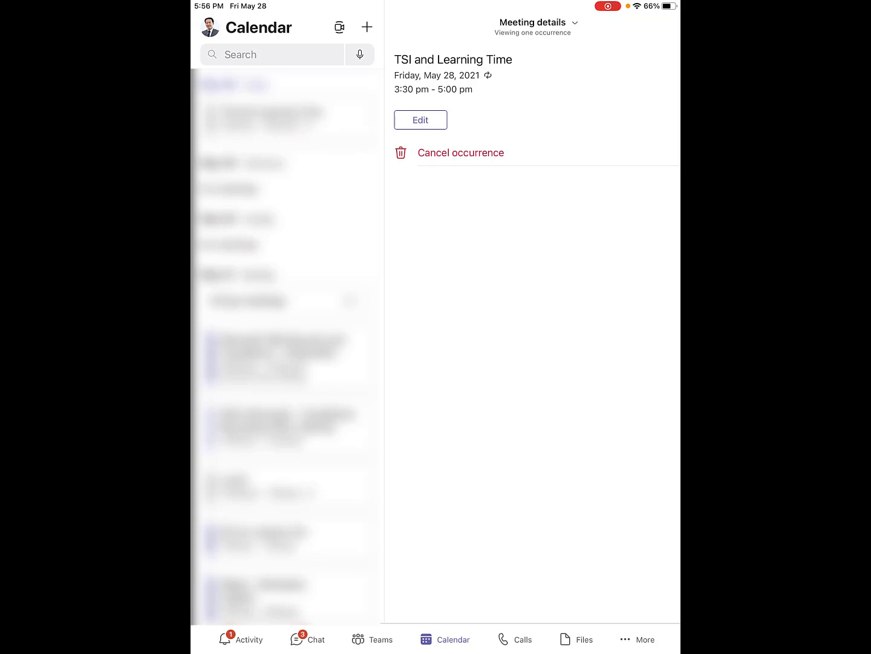
# Step: Open the Cortana page of Teams settings from the profile menu
pyautogui.click(210, 27)
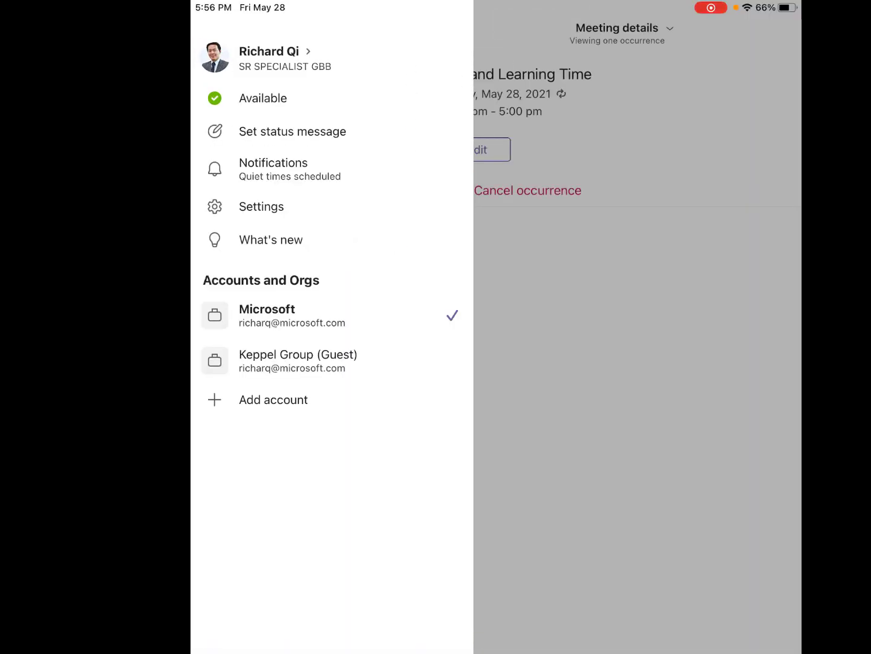
pyautogui.click(261, 206)
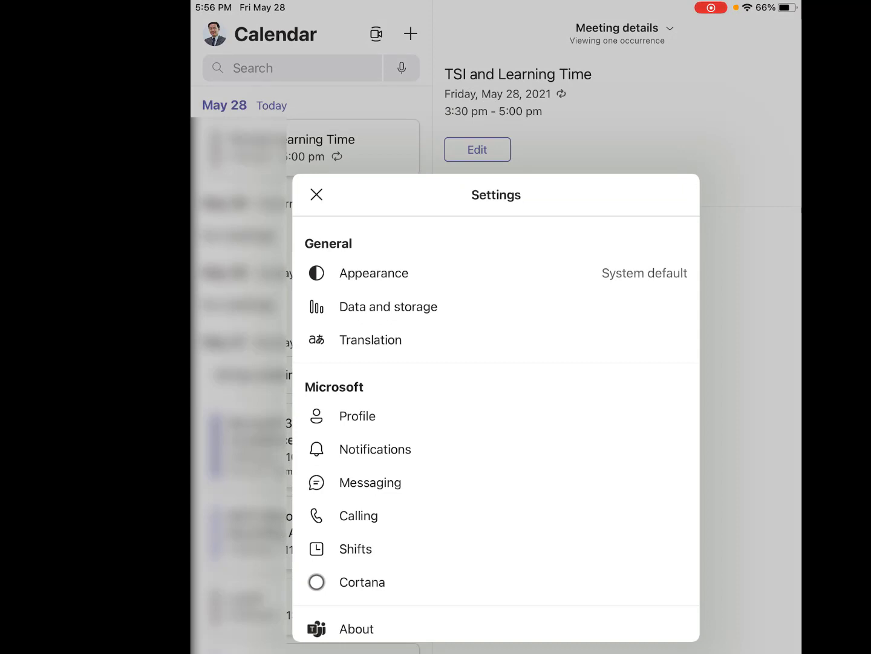
pyautogui.click(363, 581)
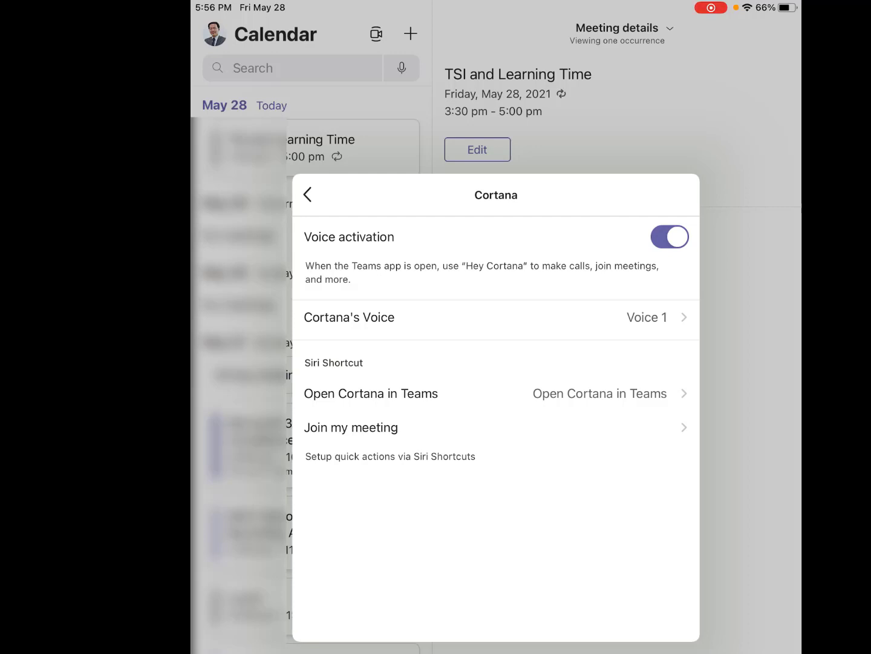
# Step: Check Cortana voices keeping Voice 1, and preview both Siri shortcuts without saving
pyautogui.click(496, 316)
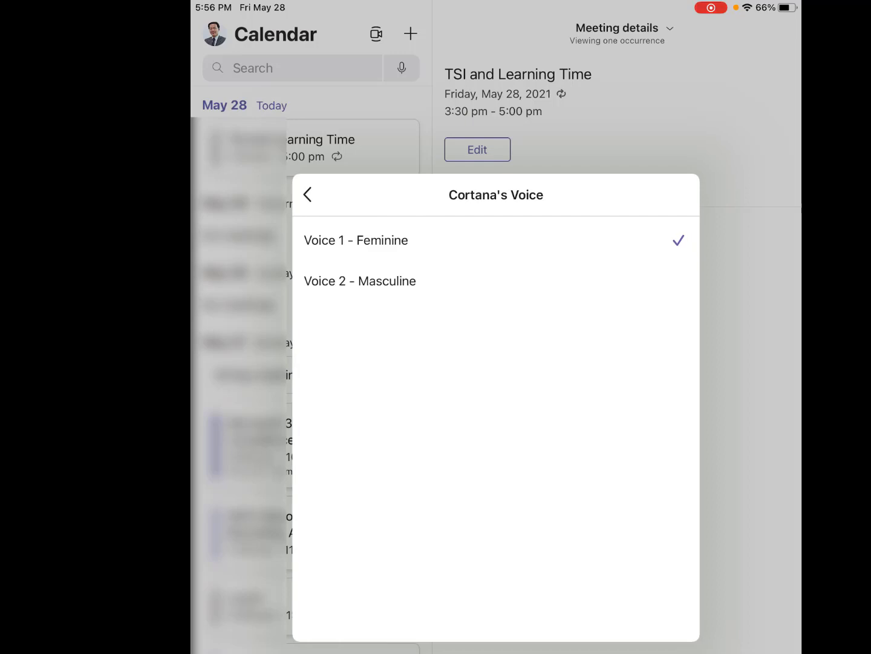
pyautogui.click(308, 195)
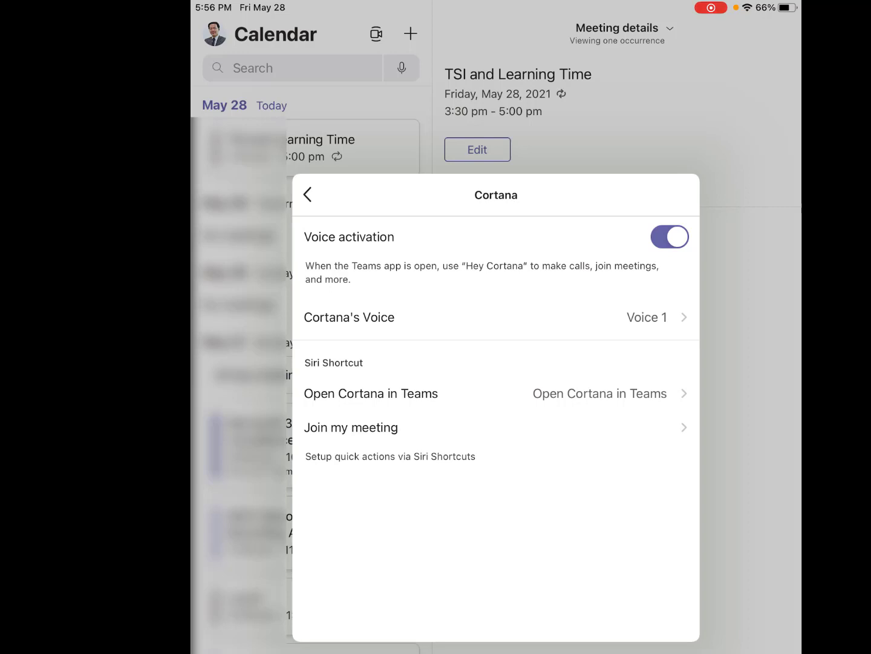
pyautogui.click(495, 393)
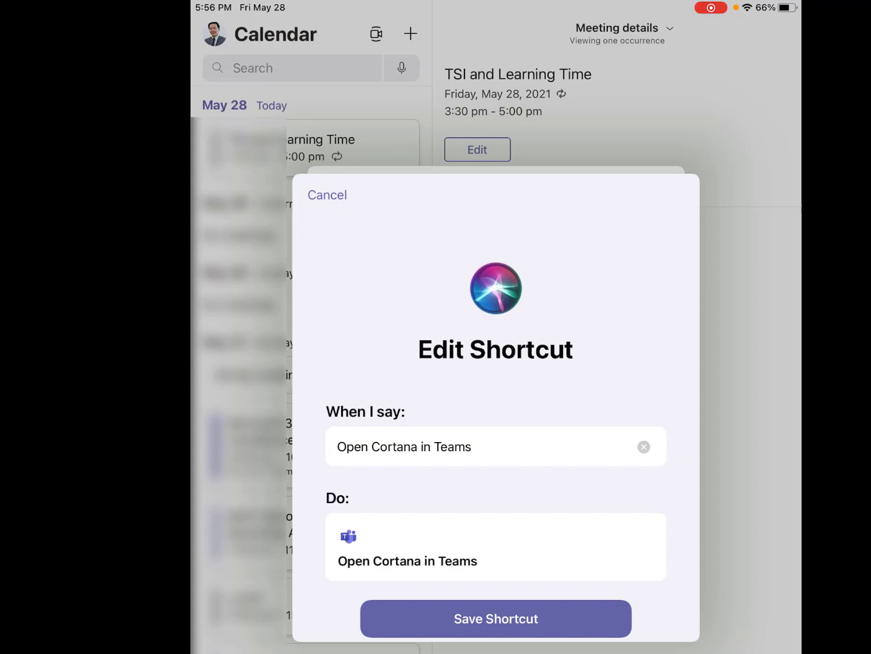
pyautogui.click(328, 195)
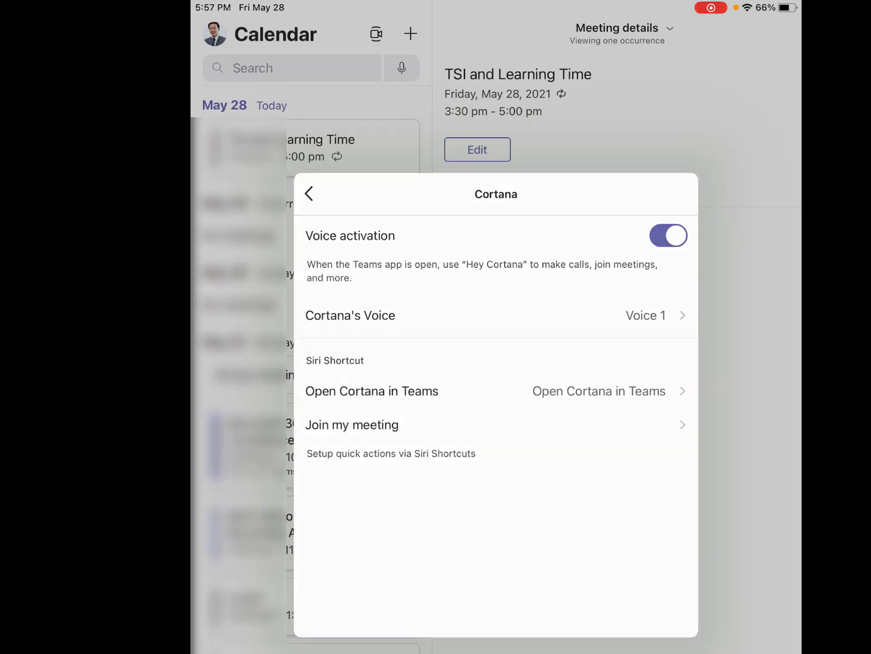
pyautogui.click(496, 427)
pyautogui.click(328, 195)
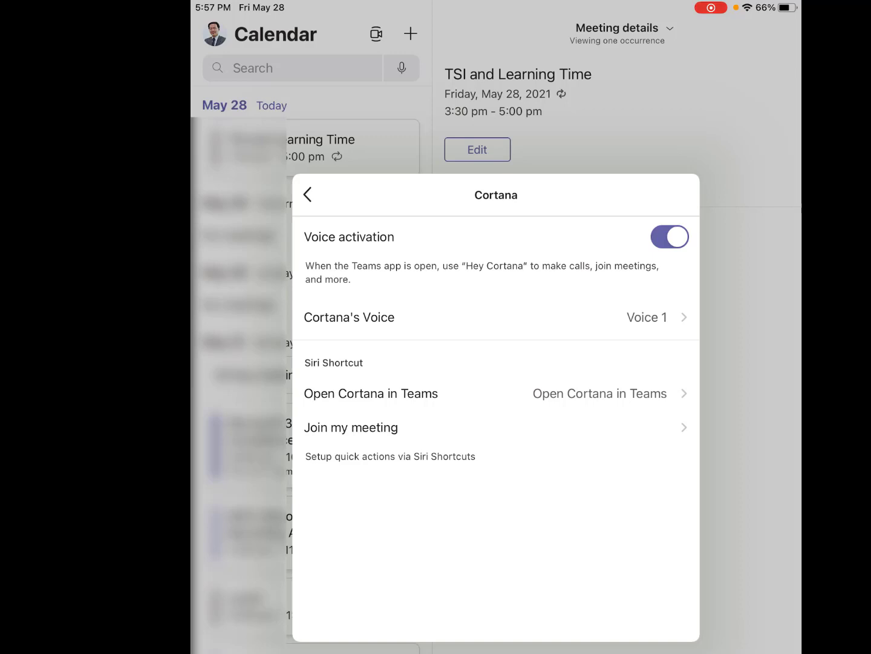
# Step: Leave Cortana settings and close Settings, back to the TSI and Learning Time details
pyautogui.click(308, 195)
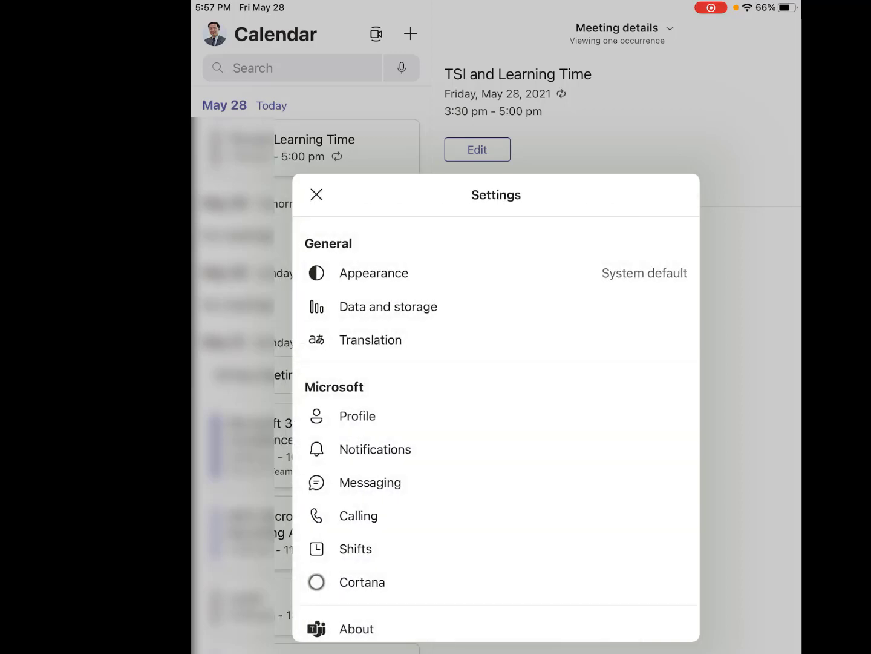
pyautogui.click(316, 195)
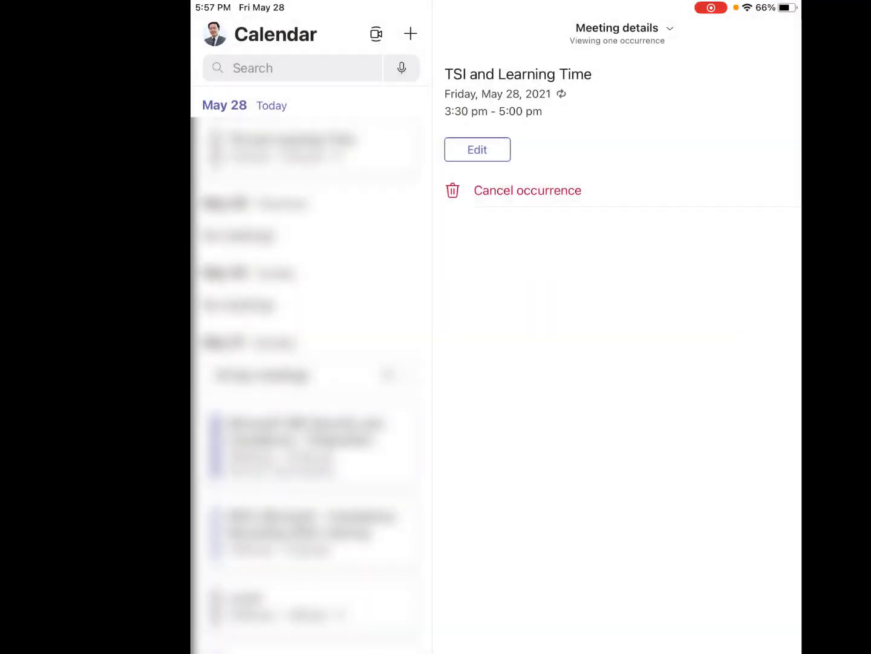